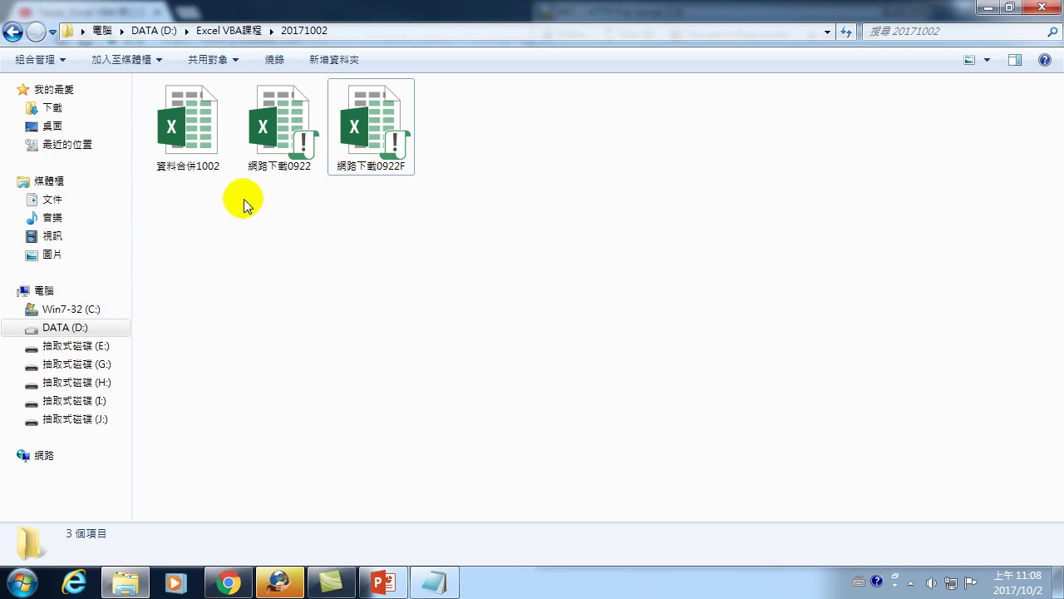
Open the 網路下載0922F workbook from the 20171002 folder in Excel
{"action": "left_click", "coordinate": [278, 142]}
{"action": "double_click", "coordinate": [364, 127]}
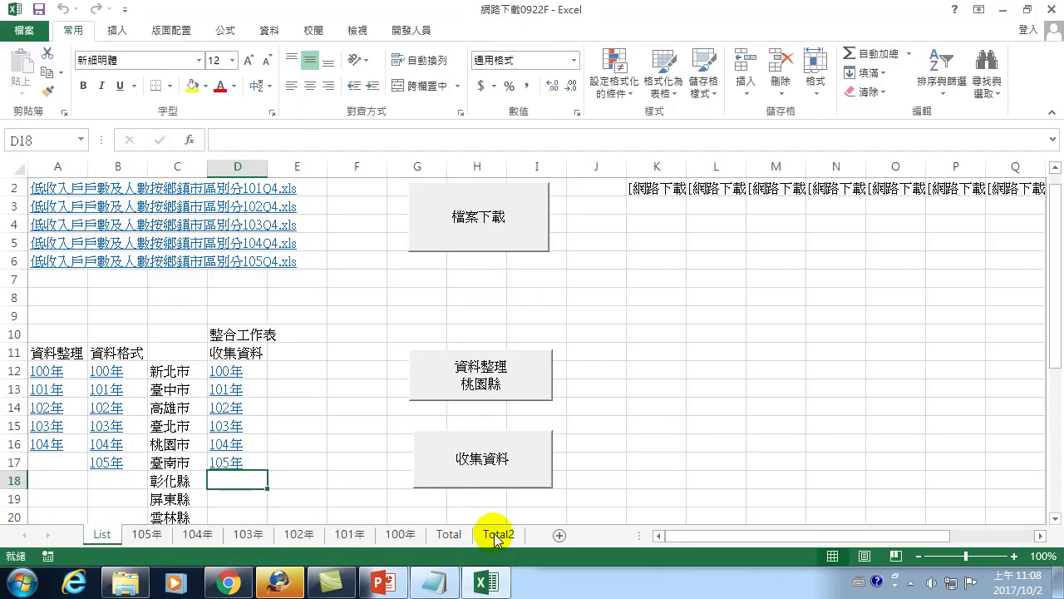
Show the Total sheet with year-100 quarterly figures for six cities
{"action": "left_click", "coordinate": [449, 533]}
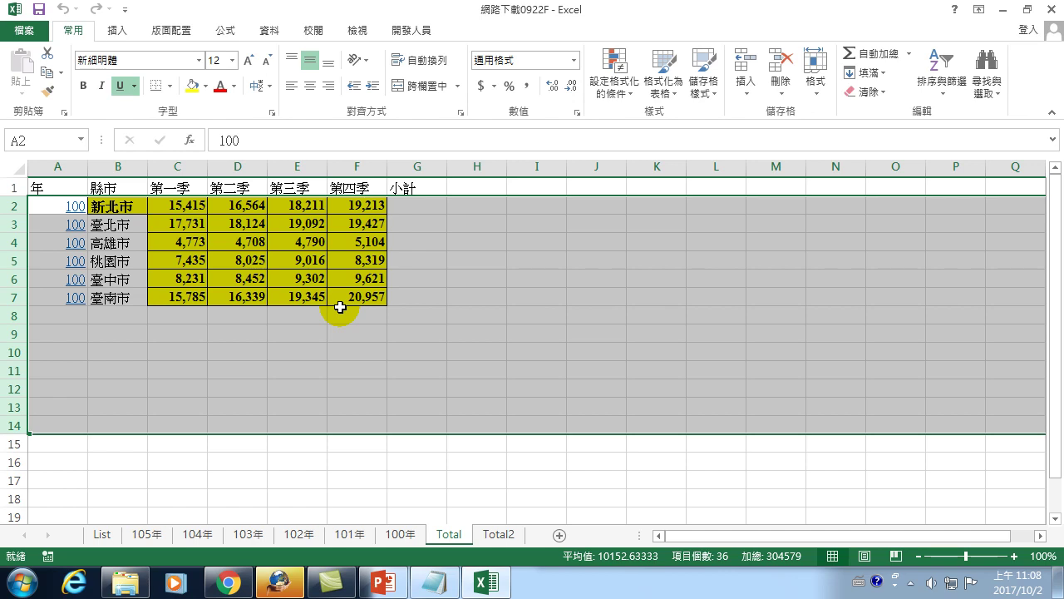
{"action": "left_click", "coordinate": [177, 224]}
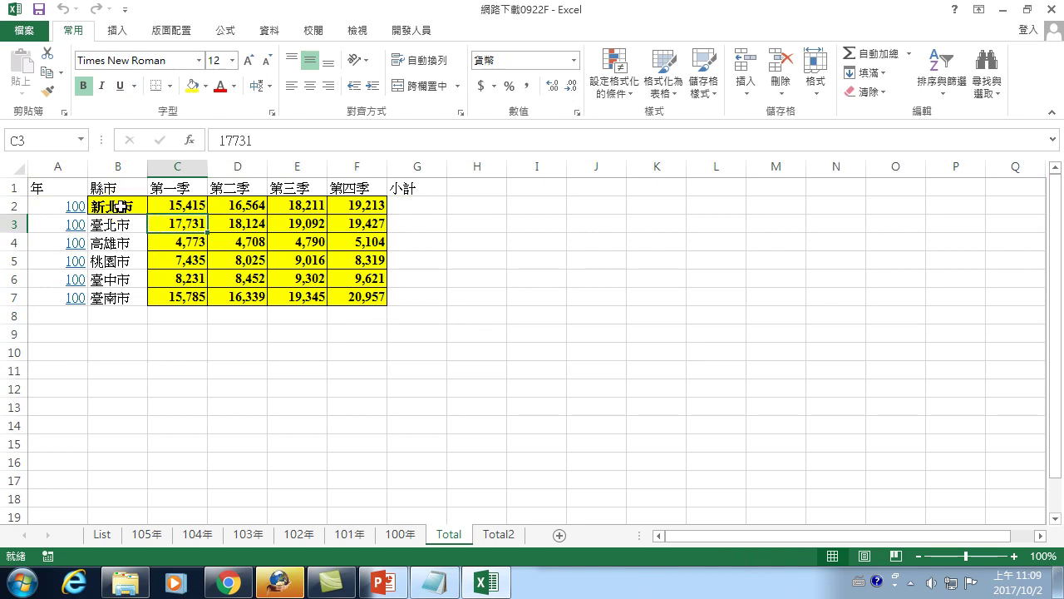
{"action": "left_click", "coordinate": [123, 208]}
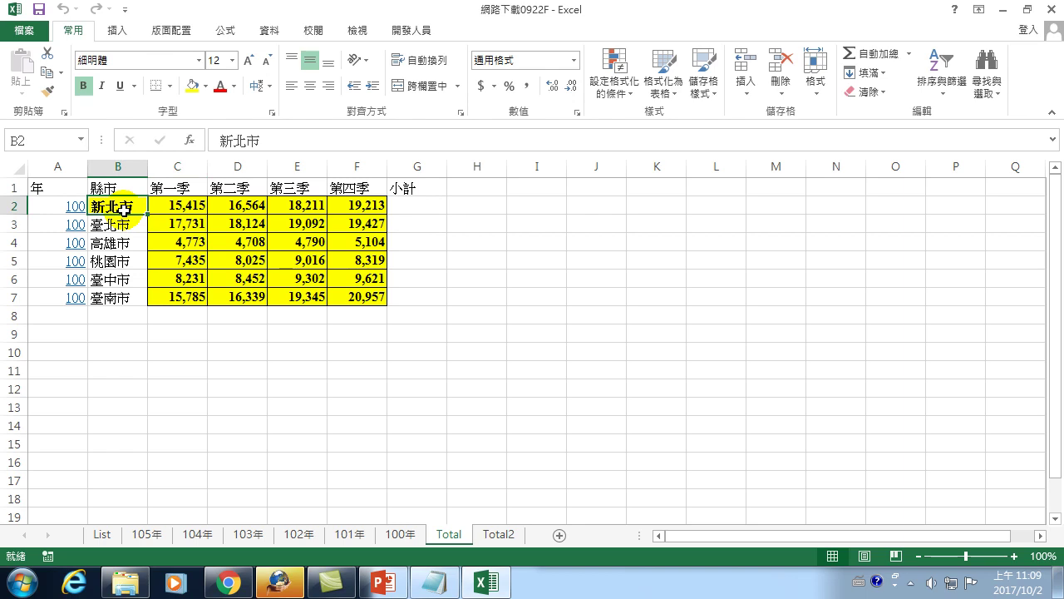
{"action": "left_click", "coordinate": [124, 225]}
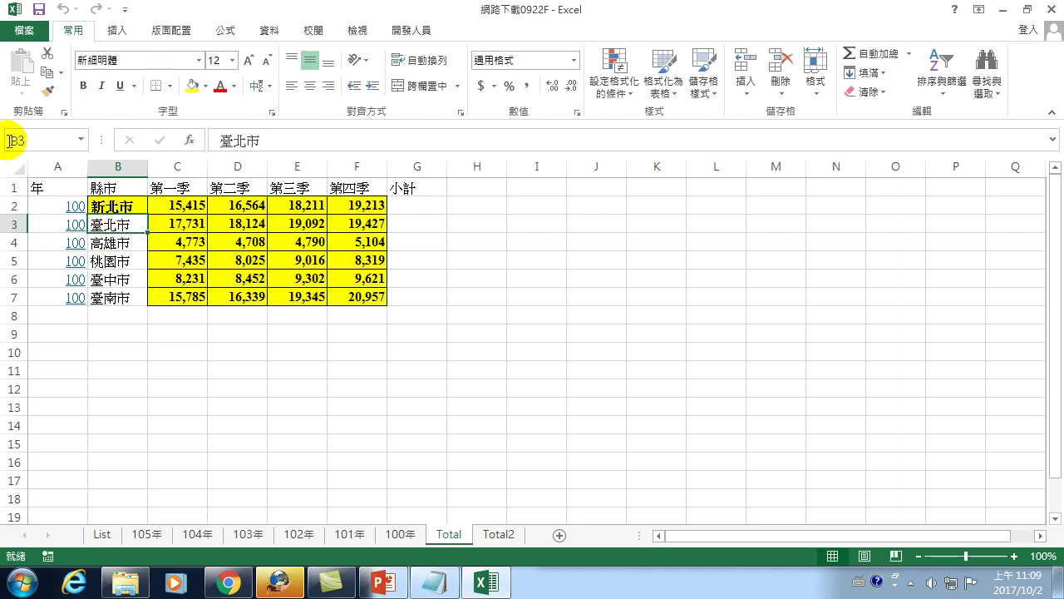
{"action": "left_click", "coordinate": [110, 262]}
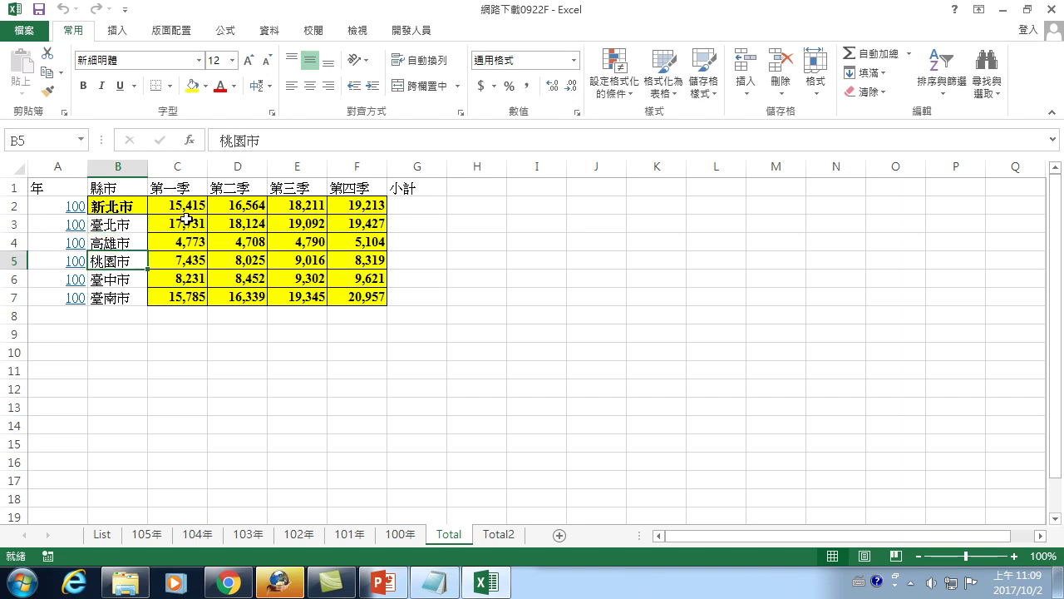
{"action": "left_click", "coordinate": [190, 206]}
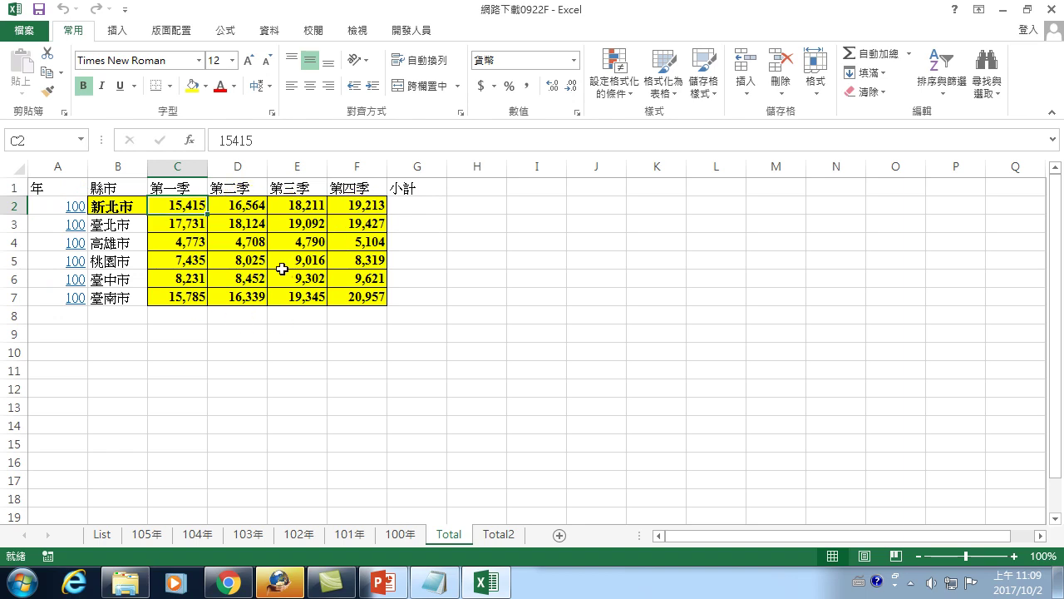
{"action": "left_click", "coordinate": [58, 316]}
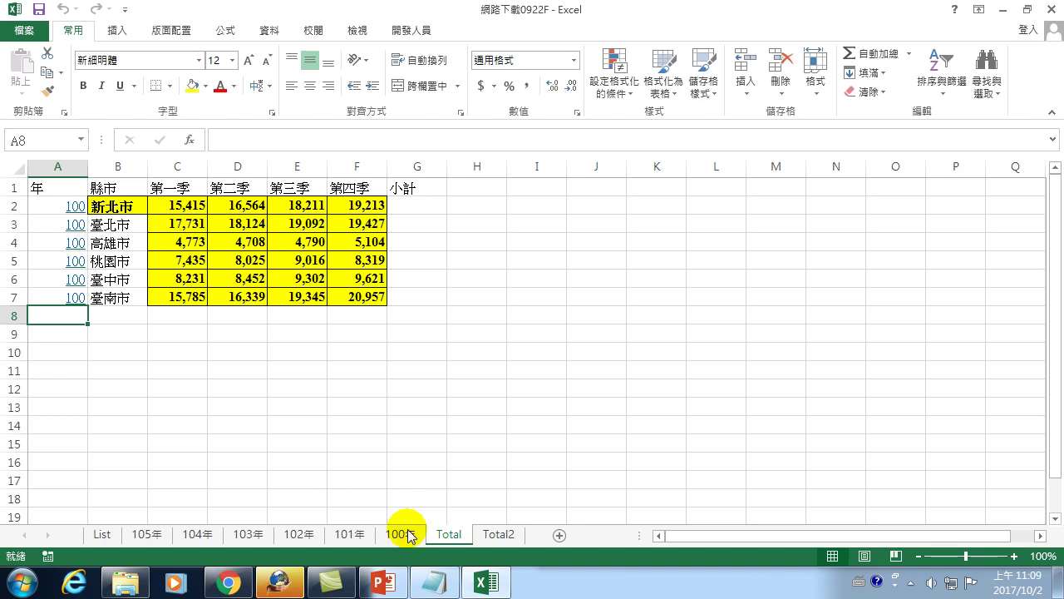
Compare the 新北市 entry on Total with the 新北市 row on the 100年 sheet
{"action": "left_click", "coordinate": [130, 208]}
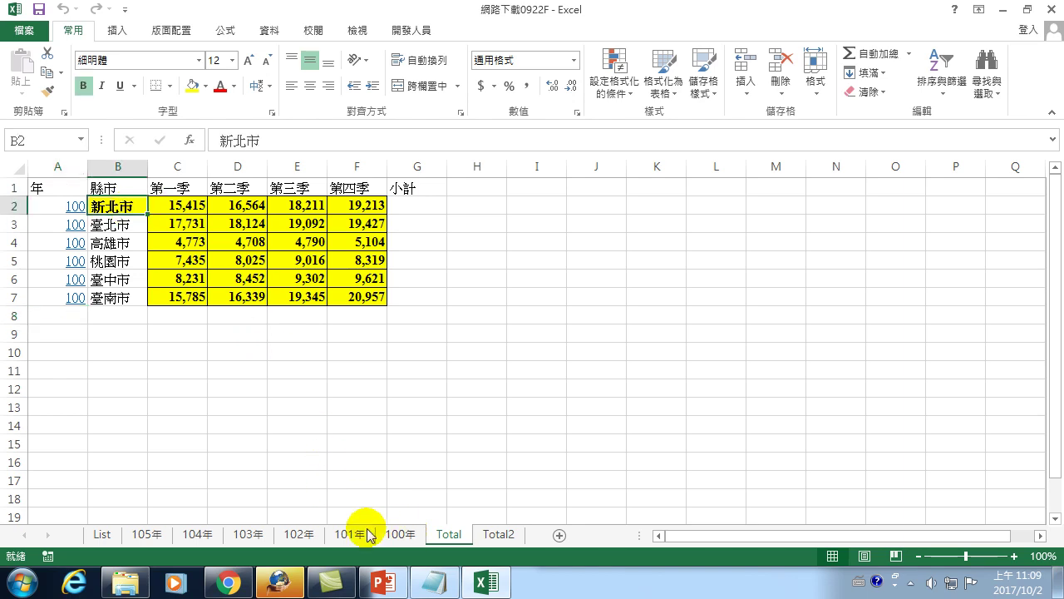
{"action": "left_click", "coordinate": [394, 535]}
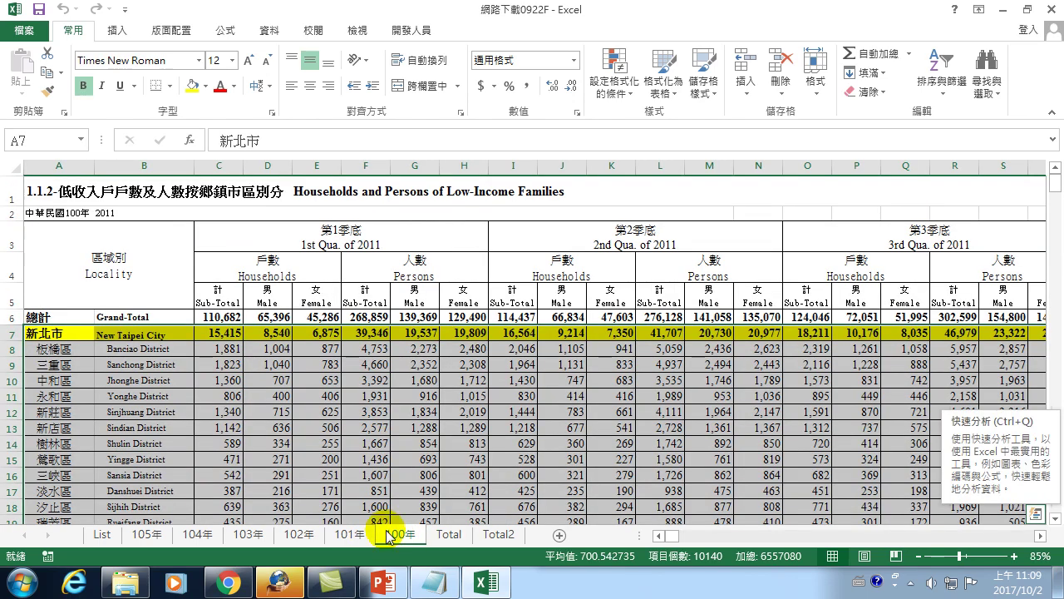
{"action": "left_click", "coordinate": [58, 334]}
{"action": "left_click", "coordinate": [446, 536]}
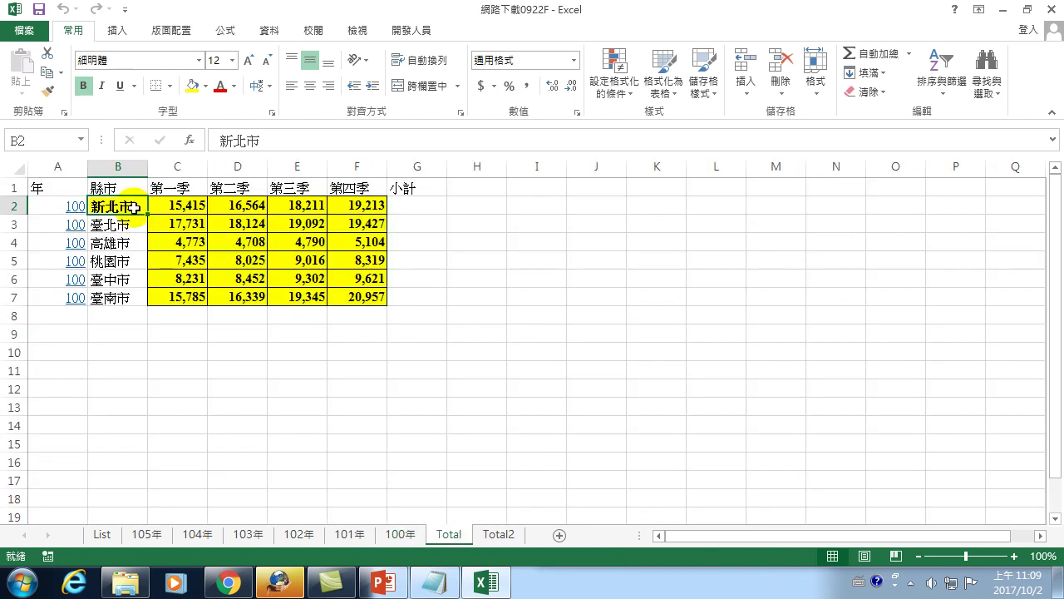
{"action": "left_click", "coordinate": [400, 533]}
{"action": "left_click", "coordinate": [43, 334]}
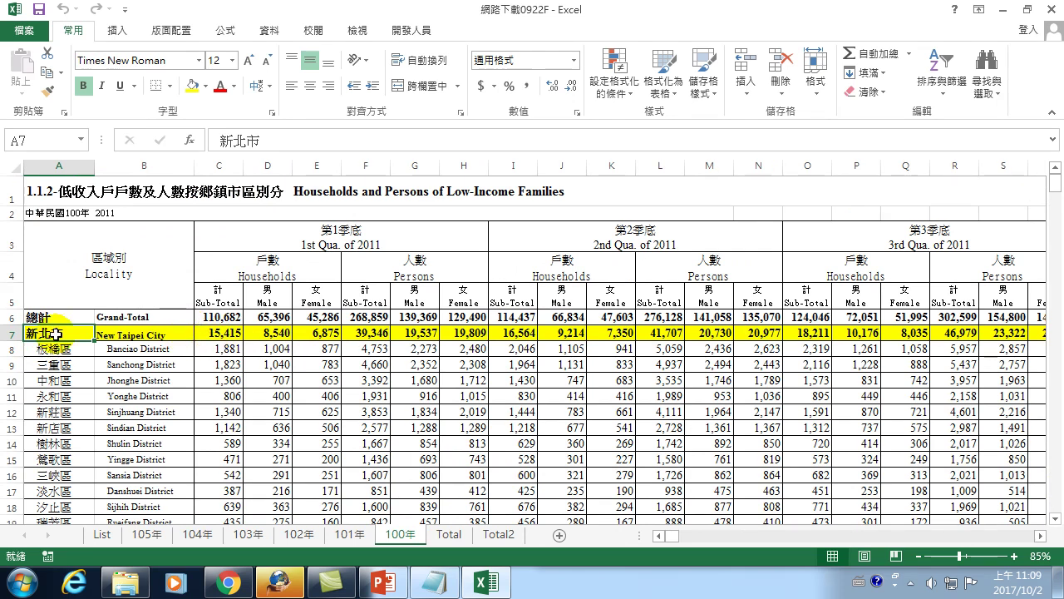
{"action": "left_click", "coordinate": [45, 189]}
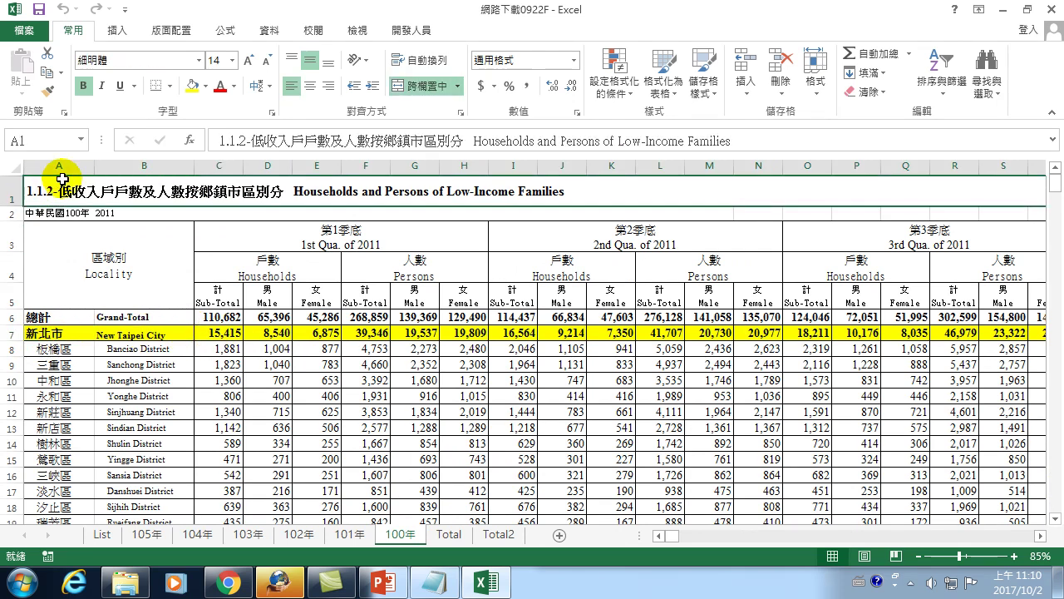
{"action": "left_click", "coordinate": [47, 334]}
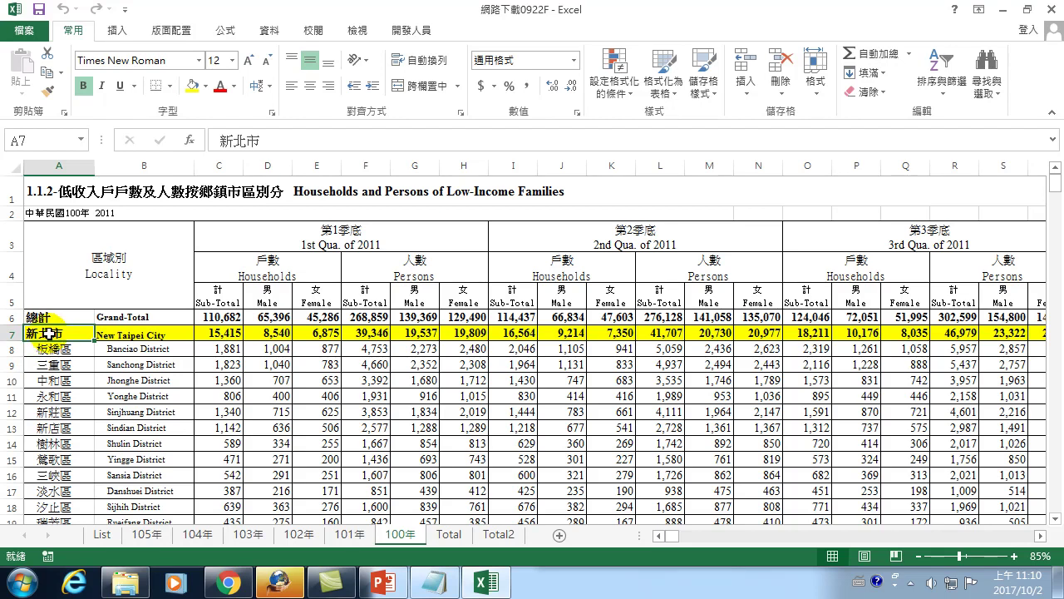
Check 新北市's 100年 quarterly household totals: 15,415, 16,564 and 18,211
{"action": "left_click", "coordinate": [206, 338]}
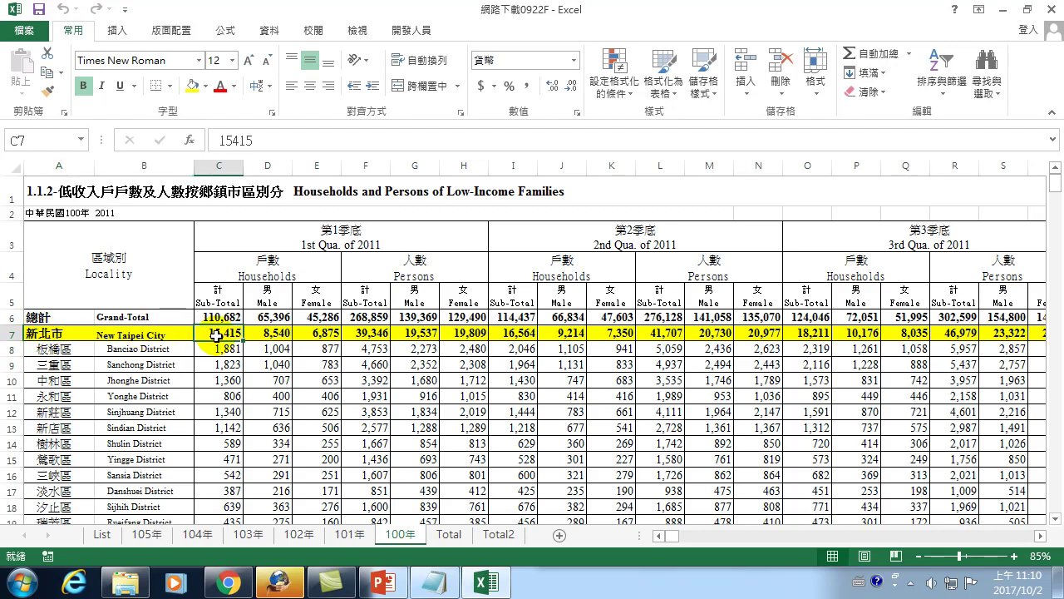
{"action": "left_click", "coordinate": [507, 337]}
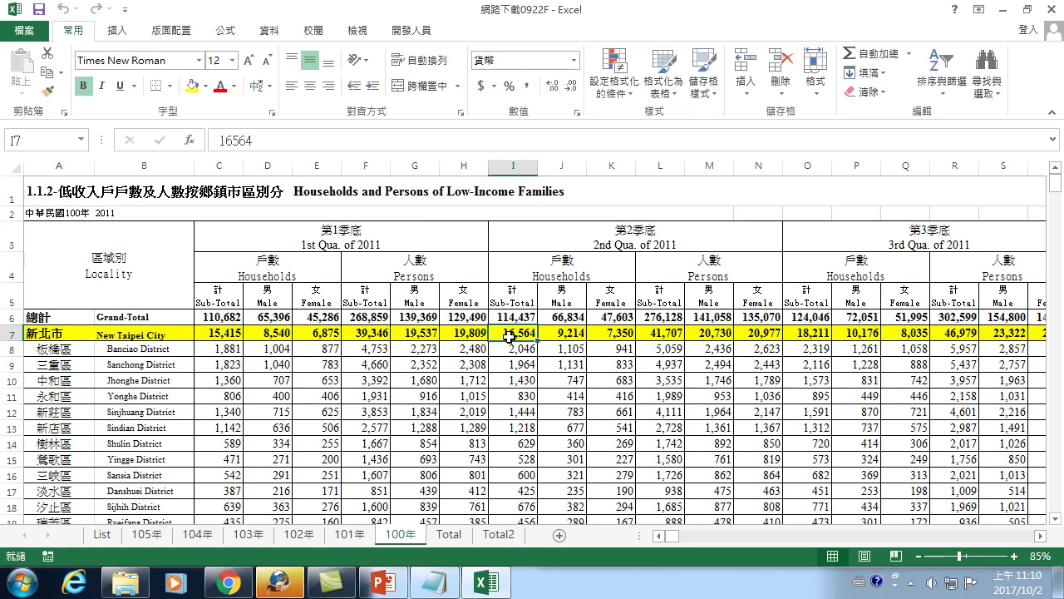
{"action": "left_click", "coordinate": [805, 330]}
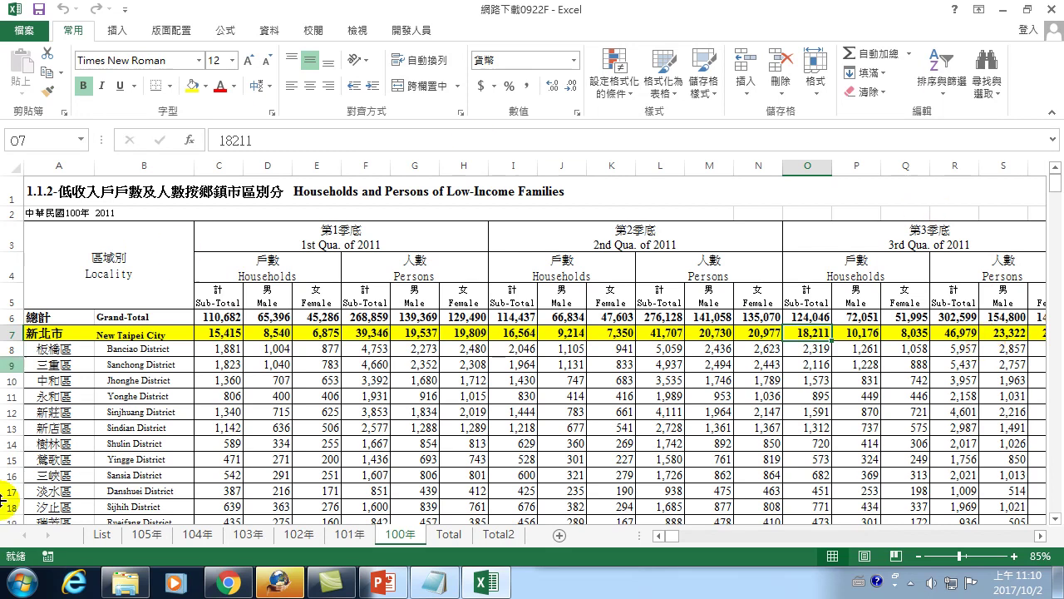
{"action": "left_click", "coordinate": [219, 333]}
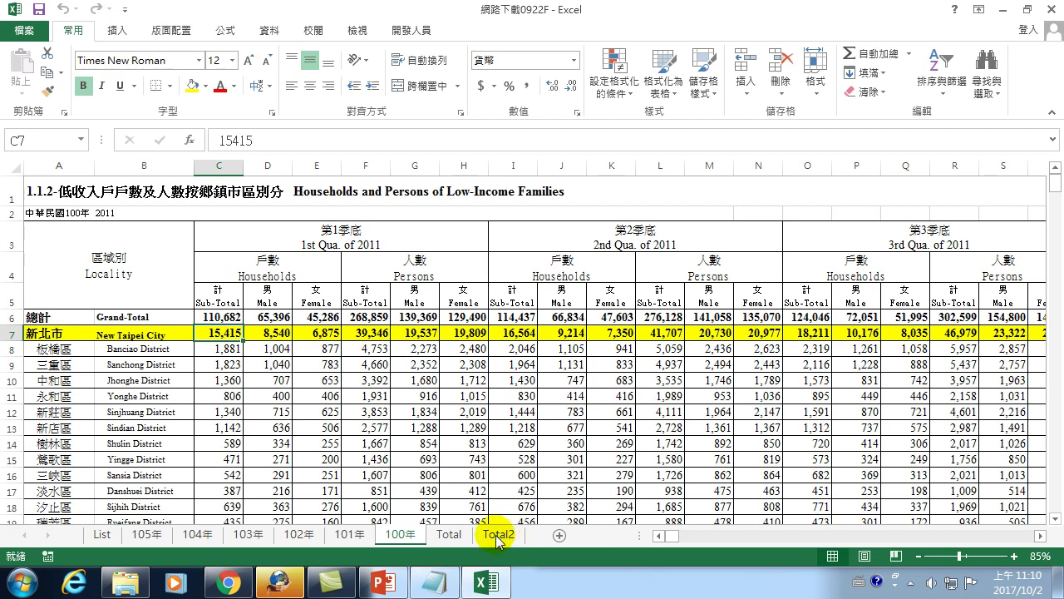
{"action": "left_click", "coordinate": [449, 535]}
{"action": "left_click", "coordinate": [175, 209]}
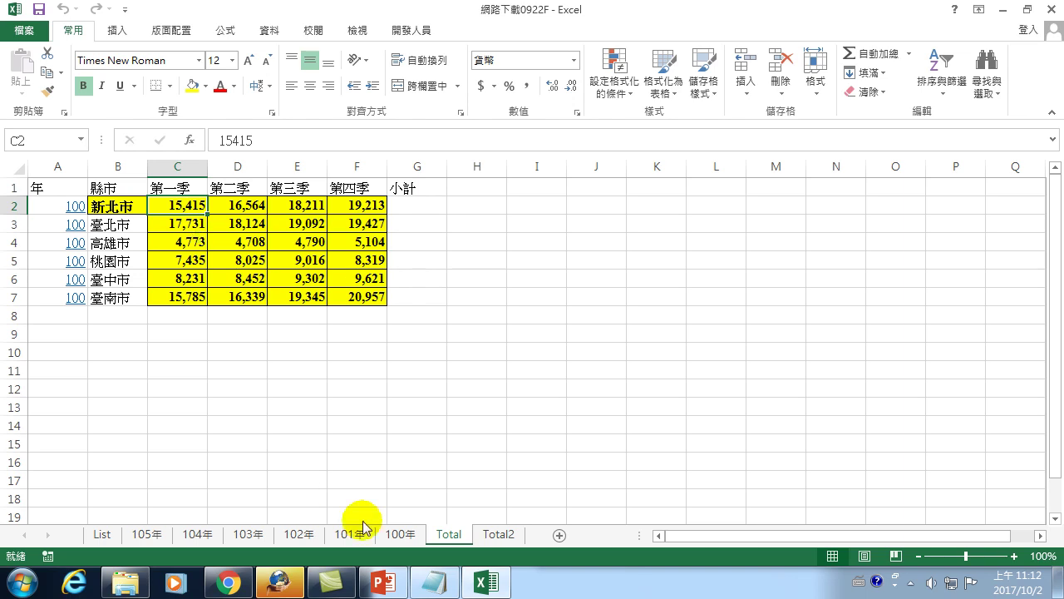
Look up 新北市's label in A7 and first-quarter count in C7 on the 100年 sheet
{"action": "left_click", "coordinate": [397, 535]}
{"action": "left_click", "coordinate": [64, 336]}
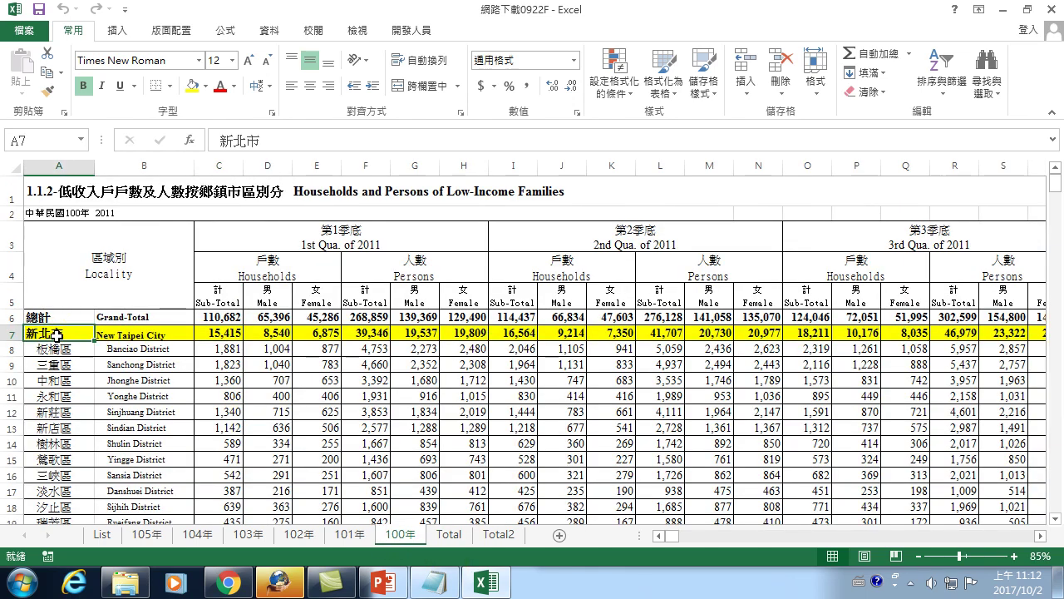
{"action": "left_click", "coordinate": [229, 332]}
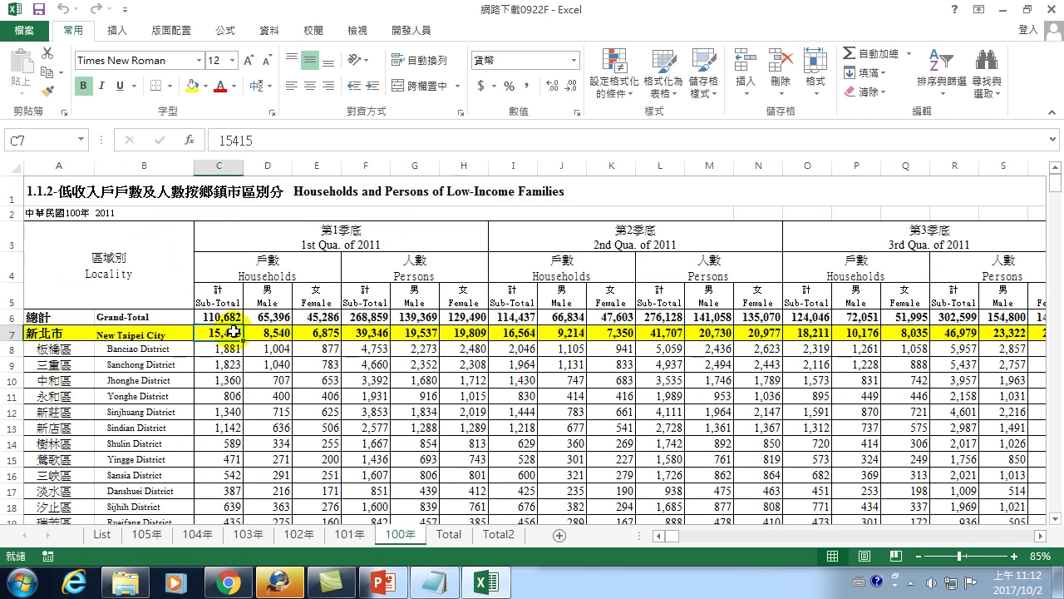
{"action": "left_click", "coordinate": [446, 533]}
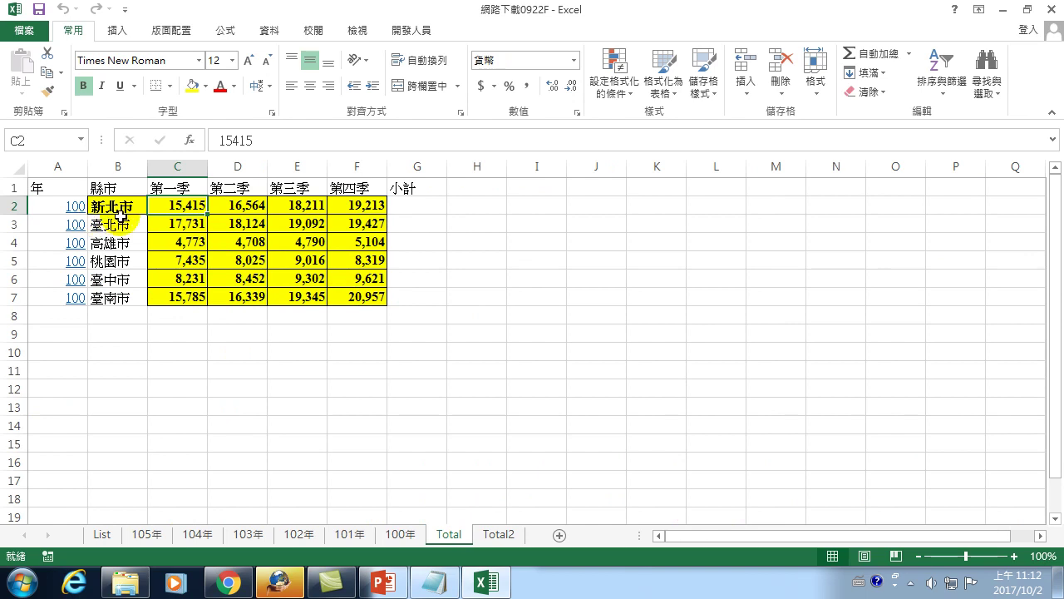
Clear the quarterly figures in C2:F7 on Total and bring up the Macro dialog
{"action": "mouse_move", "coordinate": [162, 205]}
{"action": "left_mouse_down"}
{"action": "mouse_move", "coordinate": [325, 299]}
{"action": "mouse_move", "coordinate": [350, 301]}
{"action": "left_mouse_up"}
{"action": "key", "text": "Delete"}
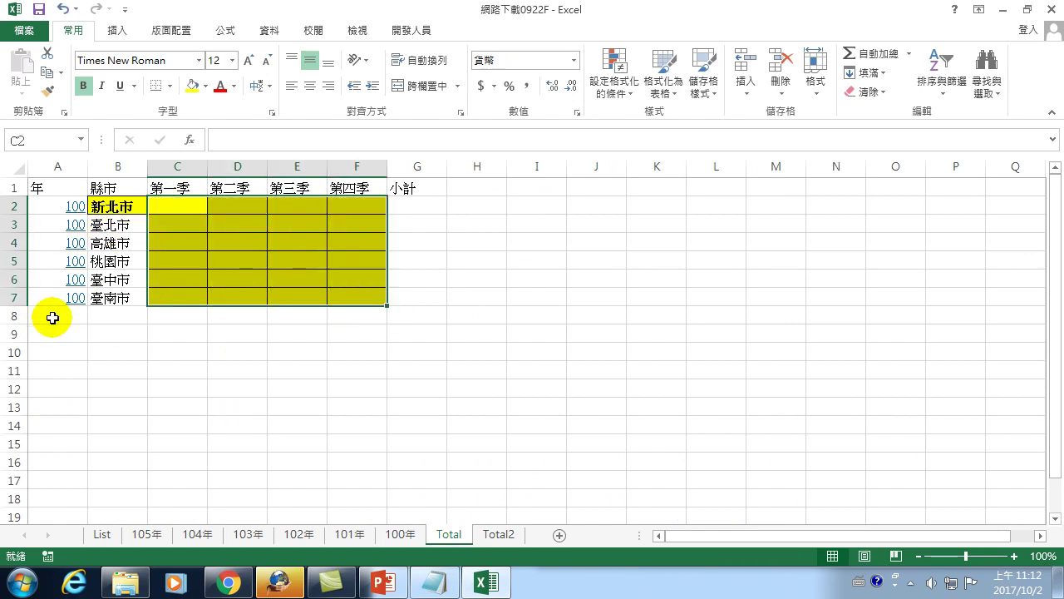
{"action": "left_click", "coordinate": [164, 207]}
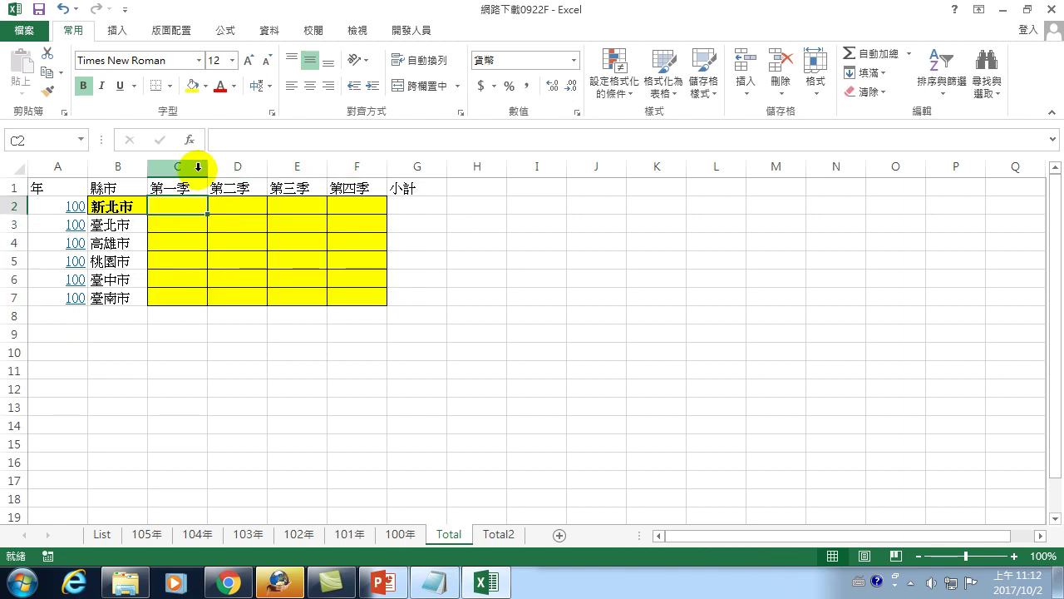
{"action": "left_click", "coordinate": [397, 34]}
{"action": "left_click", "coordinate": [80, 75]}
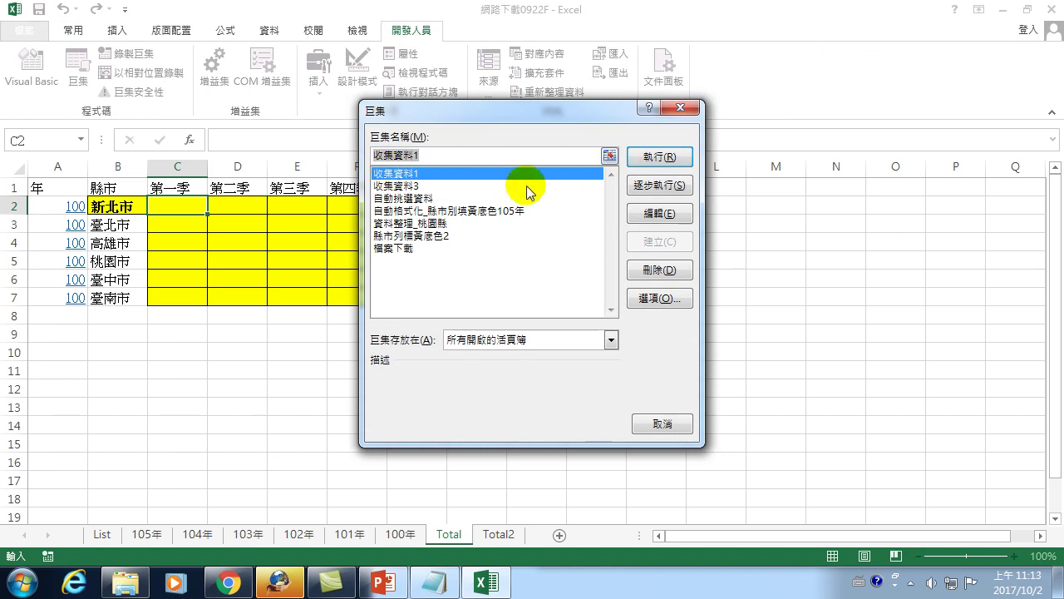
Run 收集資料1, then delete its misplaced output below the Total header row
{"action": "left_click", "coordinate": [659, 157]}
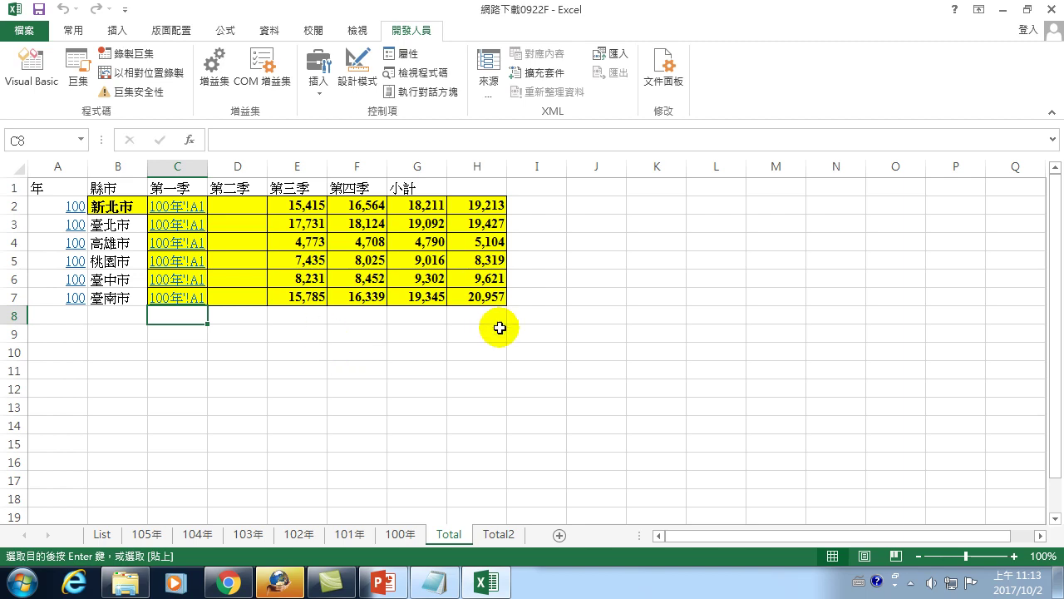
{"action": "left_click_drag", "start_coordinate": [533, 318], "coordinate": [540, 349]}
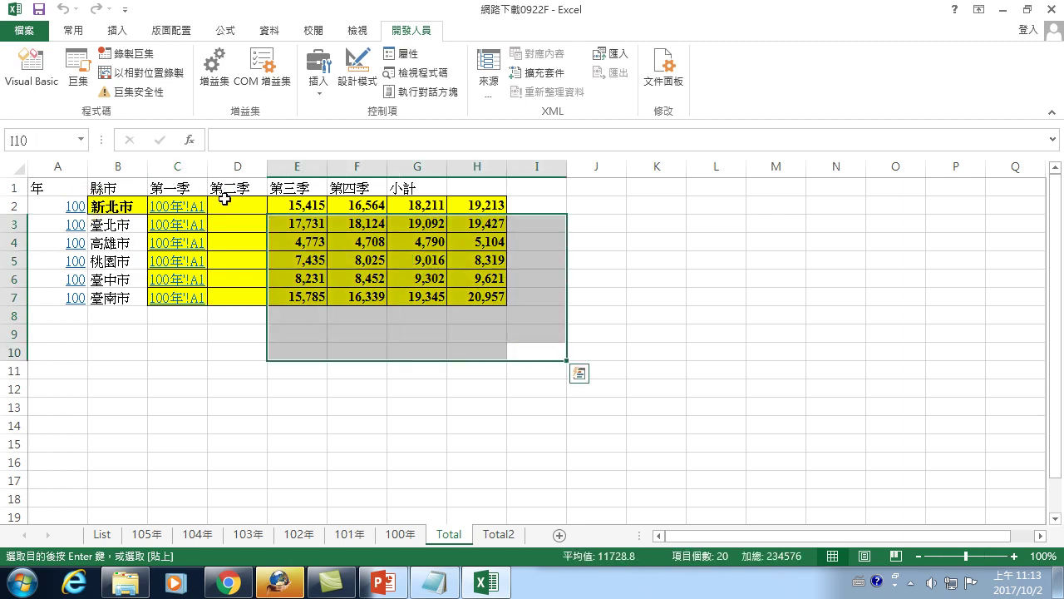
{"action": "left_click", "coordinate": [224, 200]}
{"action": "key", "text": "Left"}
{"action": "key", "text": "Left"}
{"action": "key", "text": "Left"}
Rerun 收集資料1 so C2:F7 on Total fills with six rows of yellow quarterly figures
{"action": "key", "text": "ctrl+shift+c"}
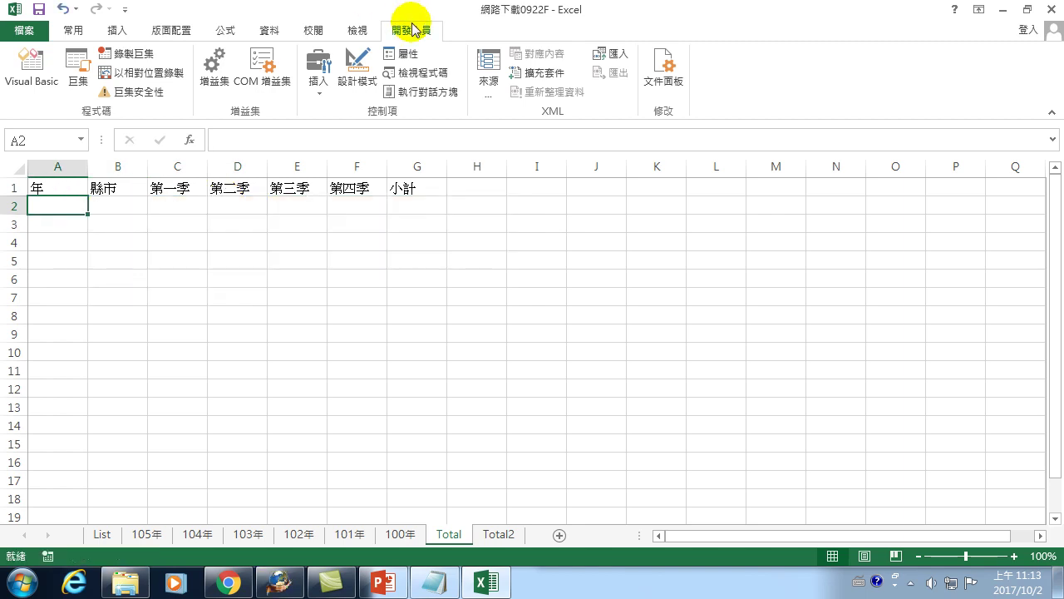
{"action": "left_click", "coordinate": [77, 64]}
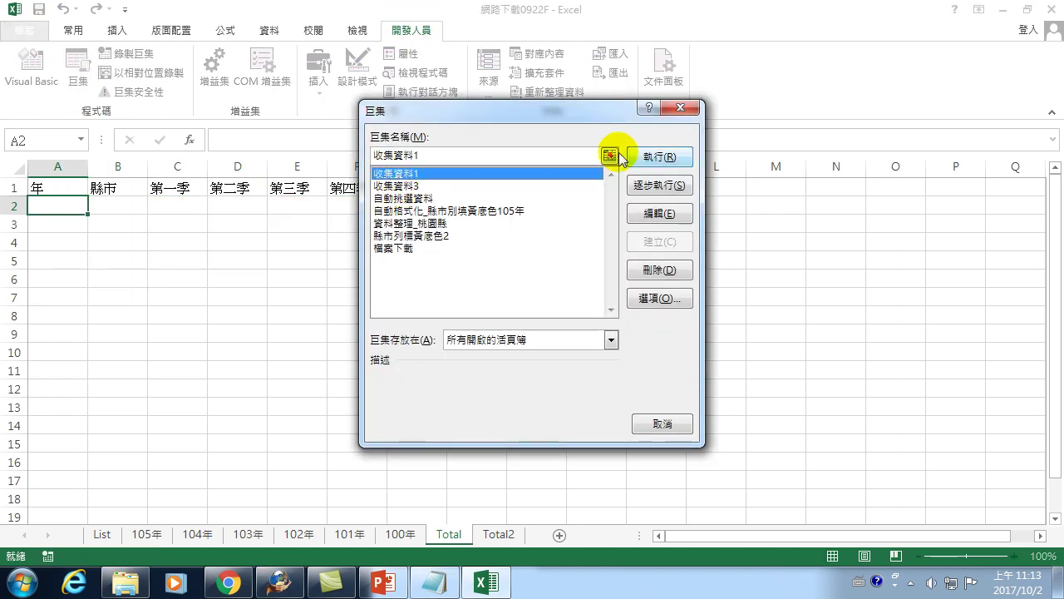
{"action": "left_click", "coordinate": [658, 156]}
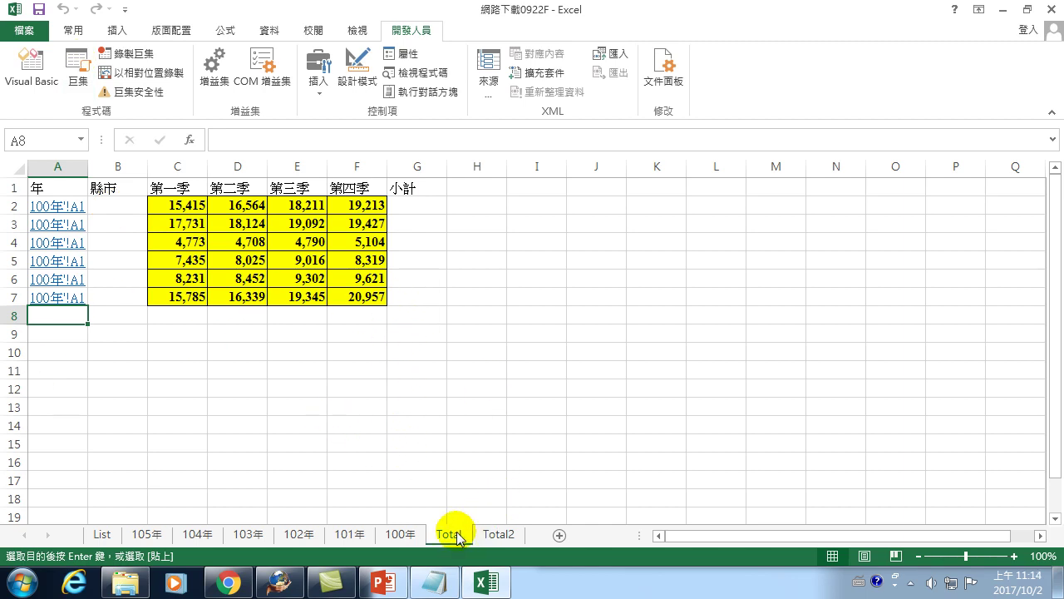
On the 100年 sheet, jump to the top and check 新北市's first-quarter count 15,415 in C7
{"action": "left_click", "coordinate": [403, 537]}
{"action": "scroll", "coordinate": [296, 384], "scroll_direction": "up", "scroll_amount": 8}
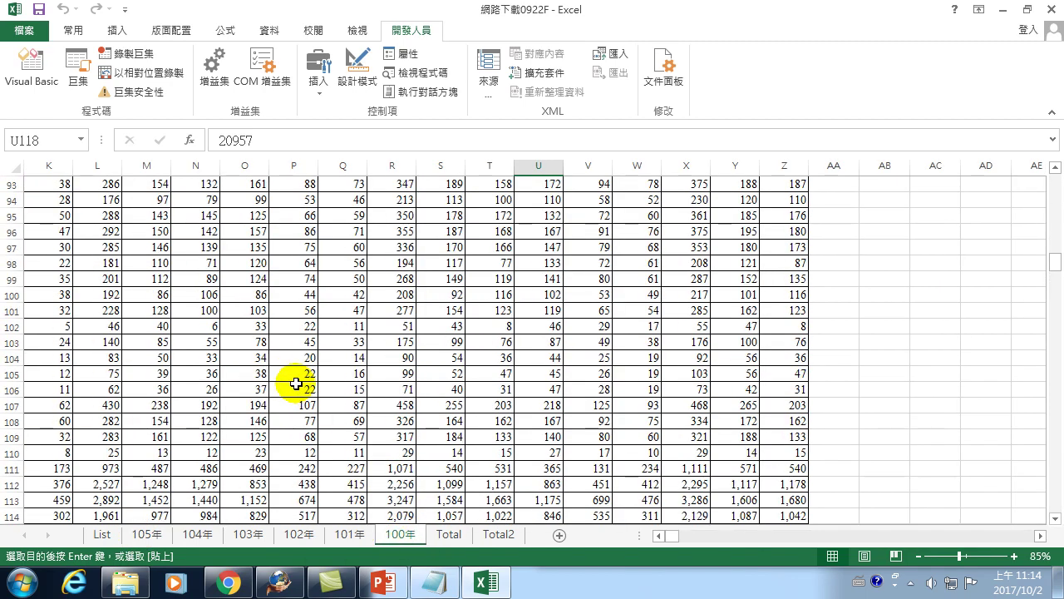
{"action": "key", "text": "ctrl+Home"}
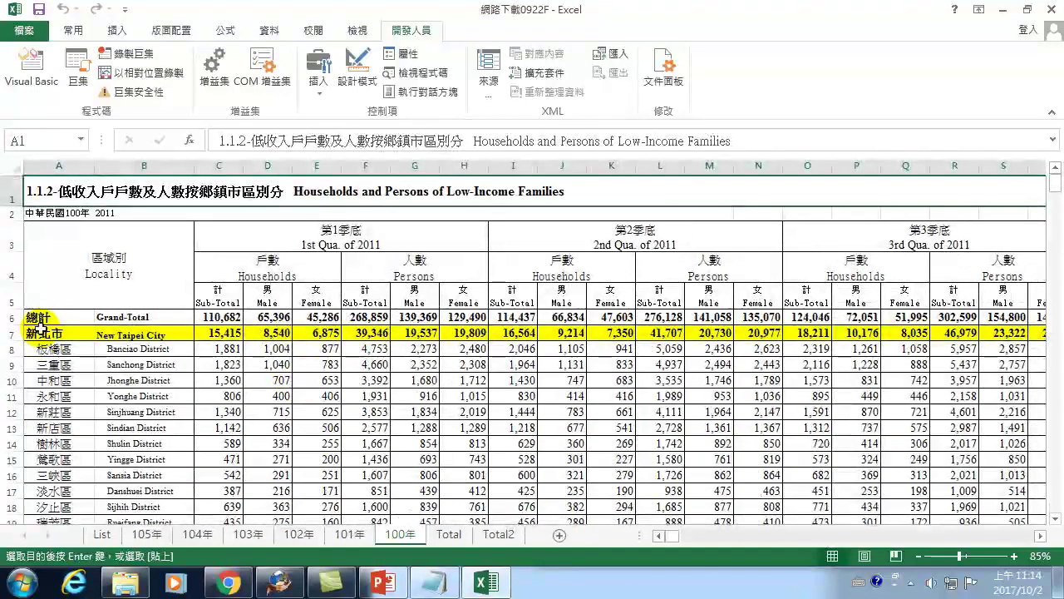
{"action": "left_click", "coordinate": [40, 333]}
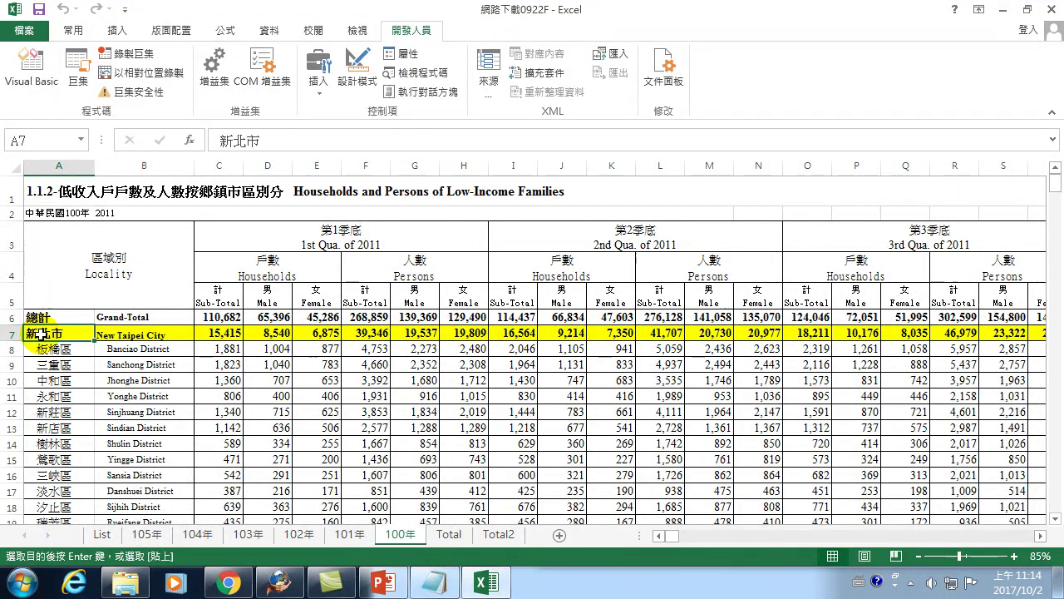
{"action": "left_click", "coordinate": [229, 335]}
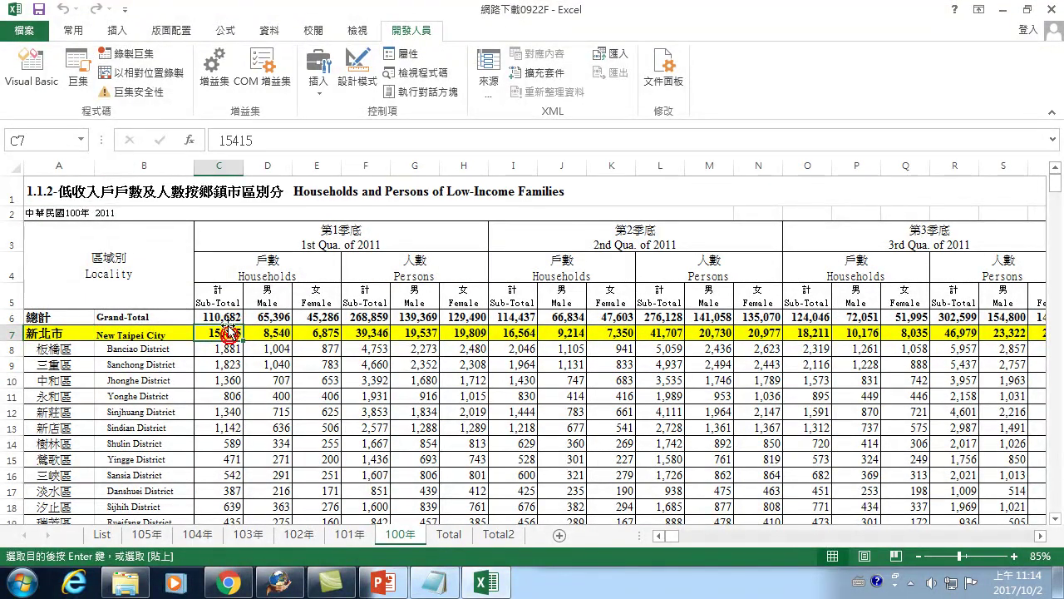